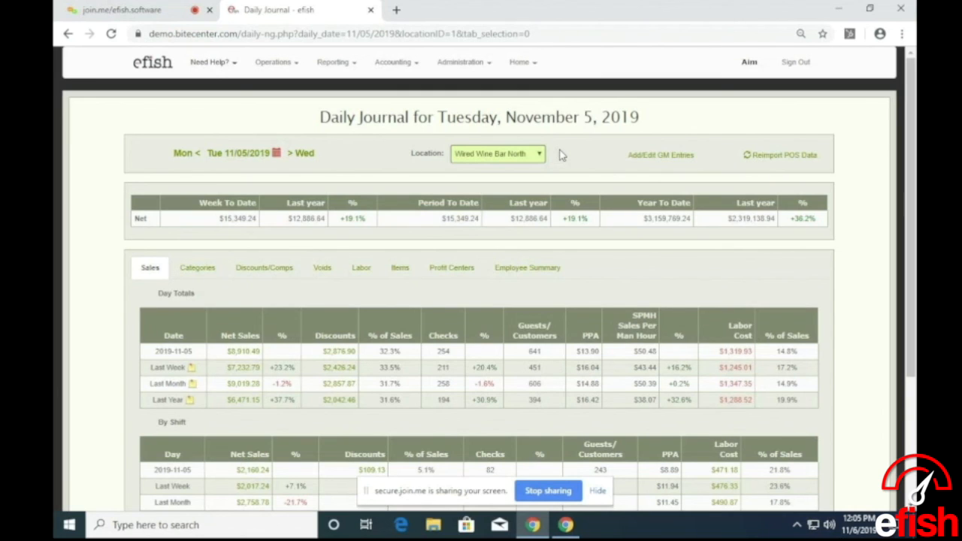
# - Open the Help Home page to view the Administration help documents, and return to the Daily Journal
pyautogui.click(210, 66)
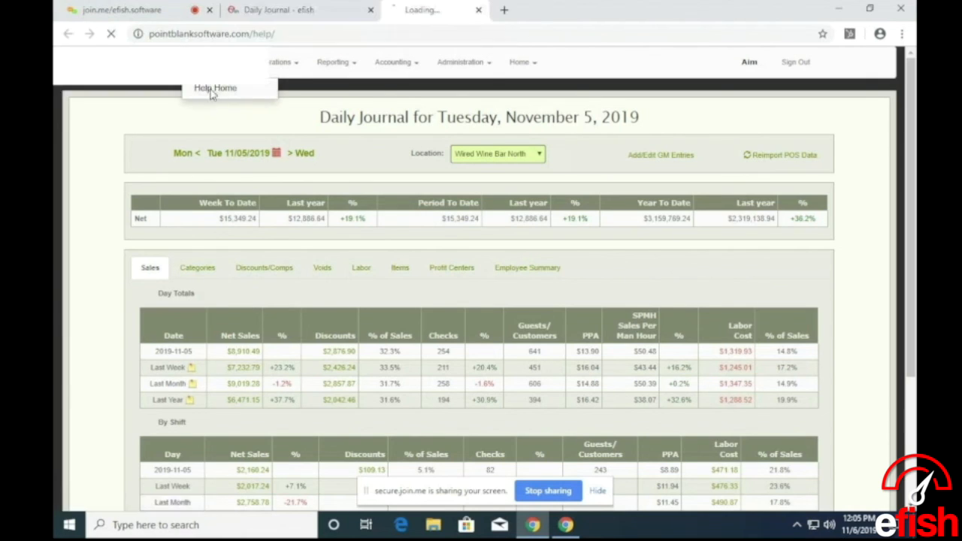
pyautogui.click(212, 89)
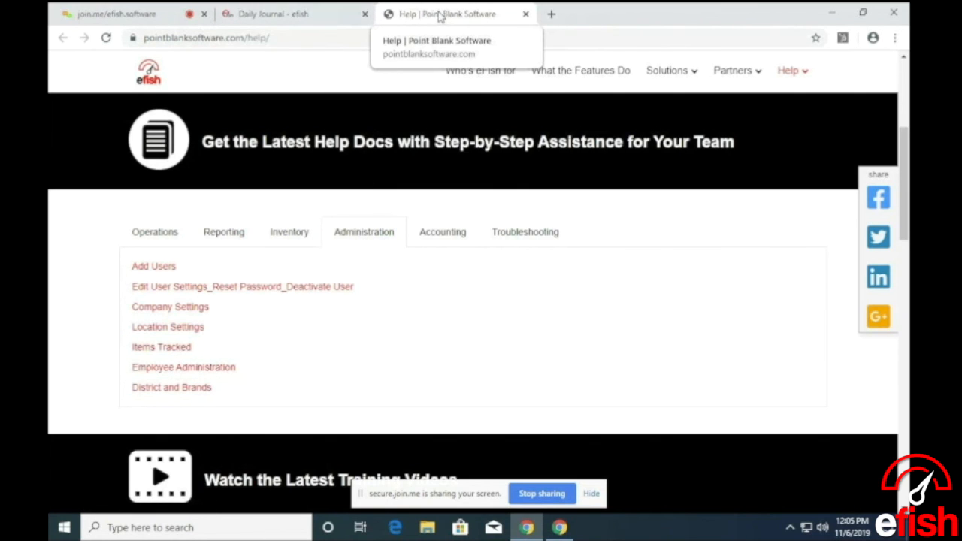
pyautogui.click(306, 13)
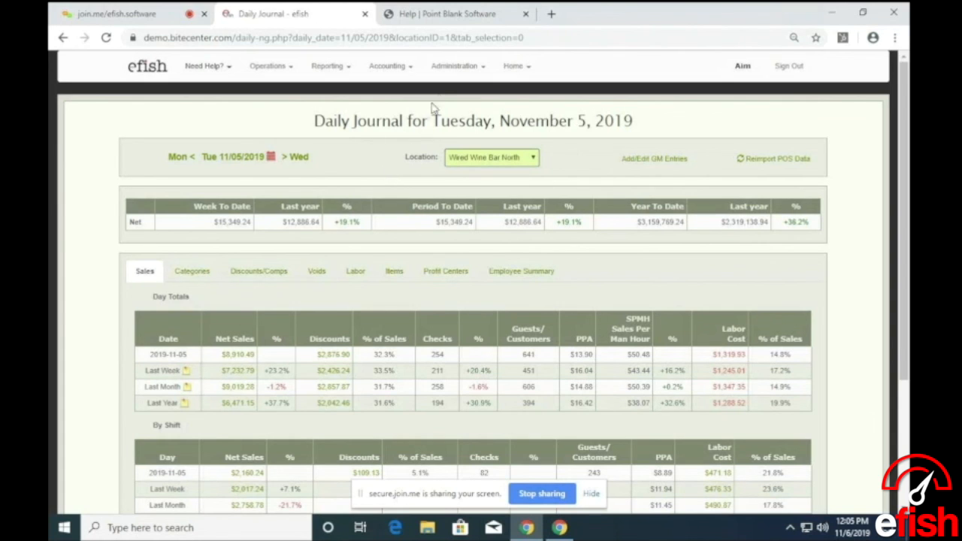
# - Open the Company Settings and examine the choices for Account Payable, Payroll Frequency and Overtime Trigger Frequency
pyautogui.click(452, 69)
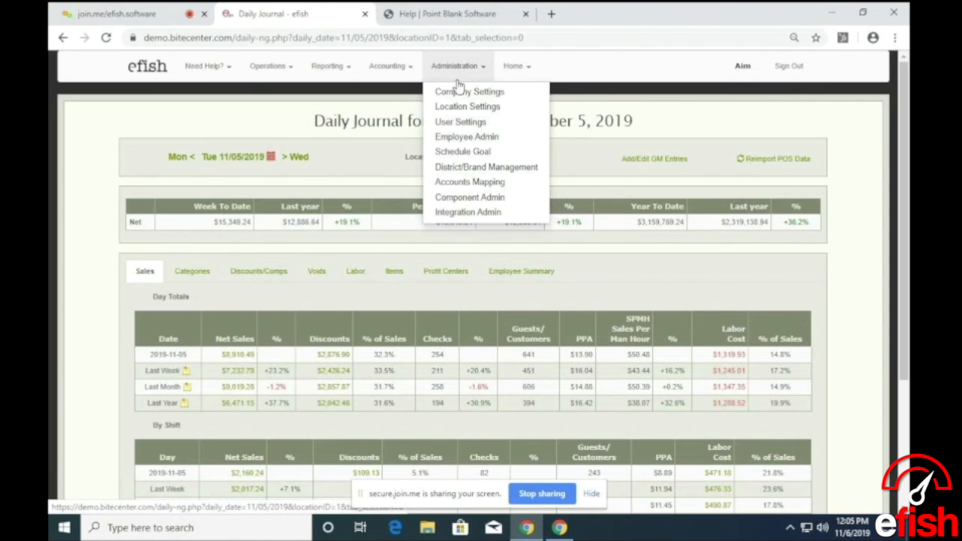
pyautogui.click(465, 91)
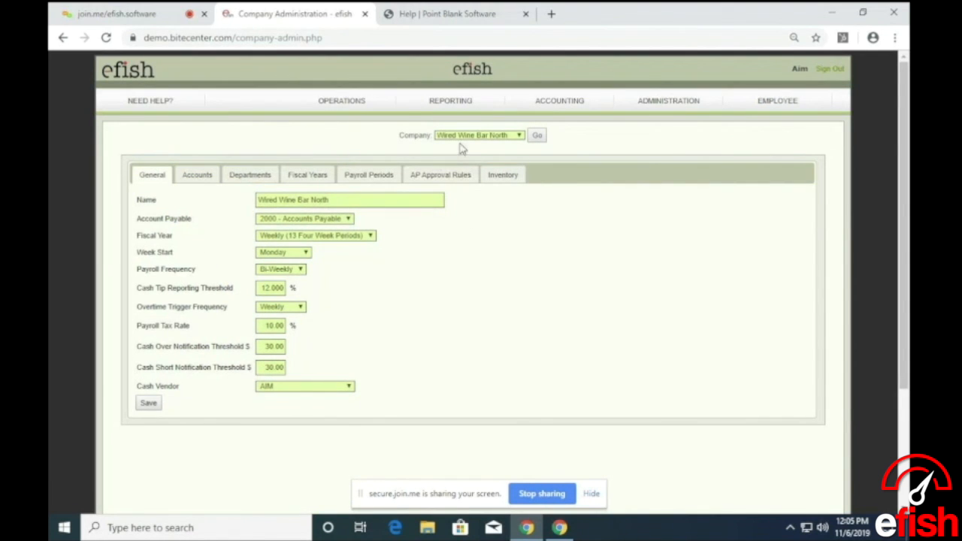
pyautogui.click(348, 219)
pyautogui.click(348, 218)
pyautogui.click(301, 271)
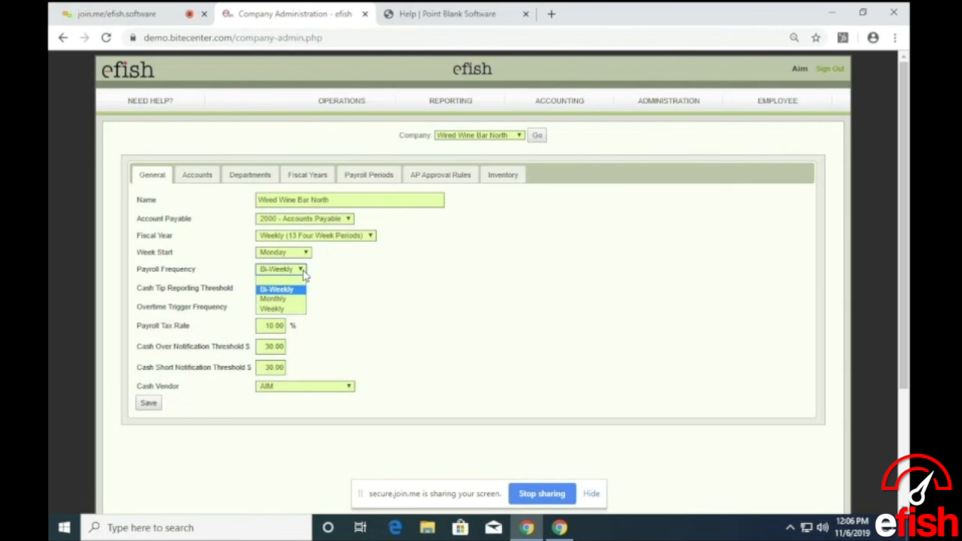
pyautogui.click(302, 271)
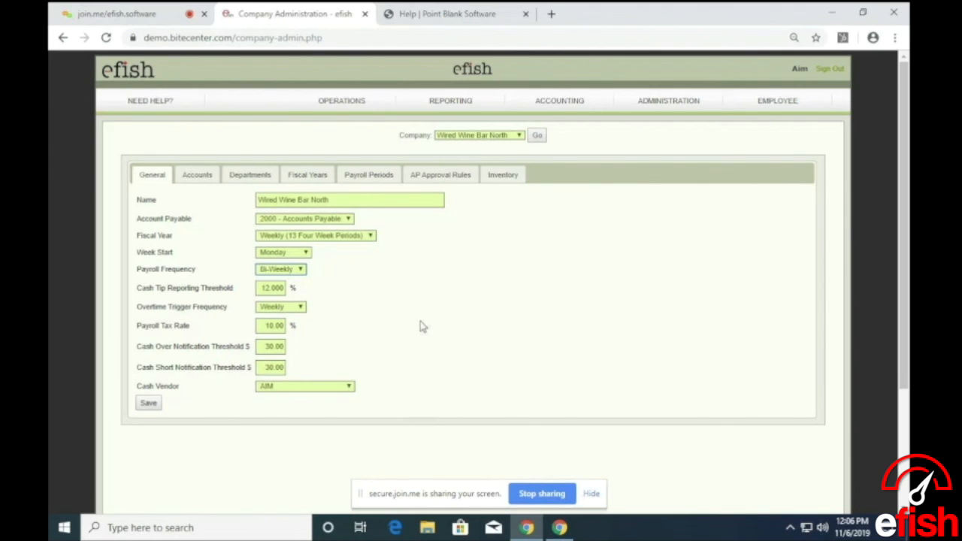
pyautogui.click(301, 309)
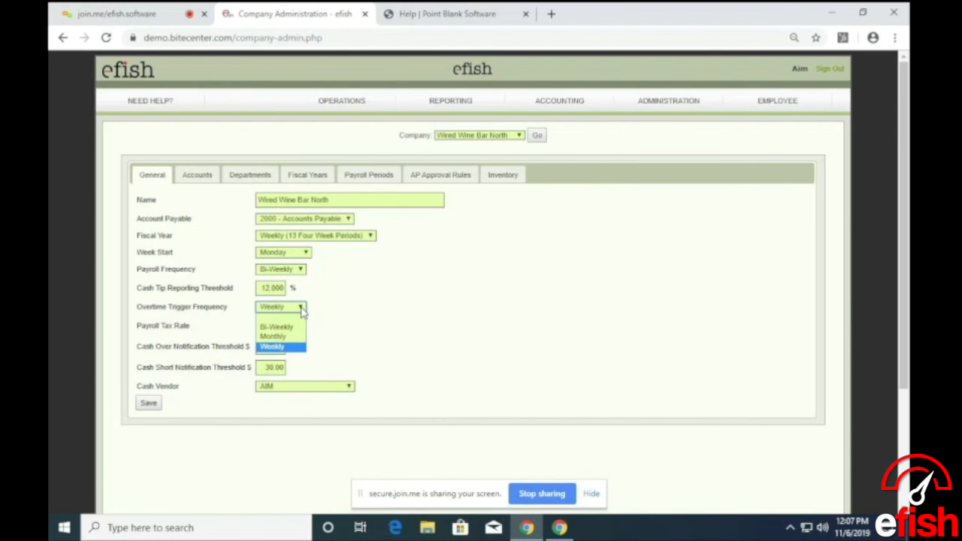
pyautogui.click(301, 310)
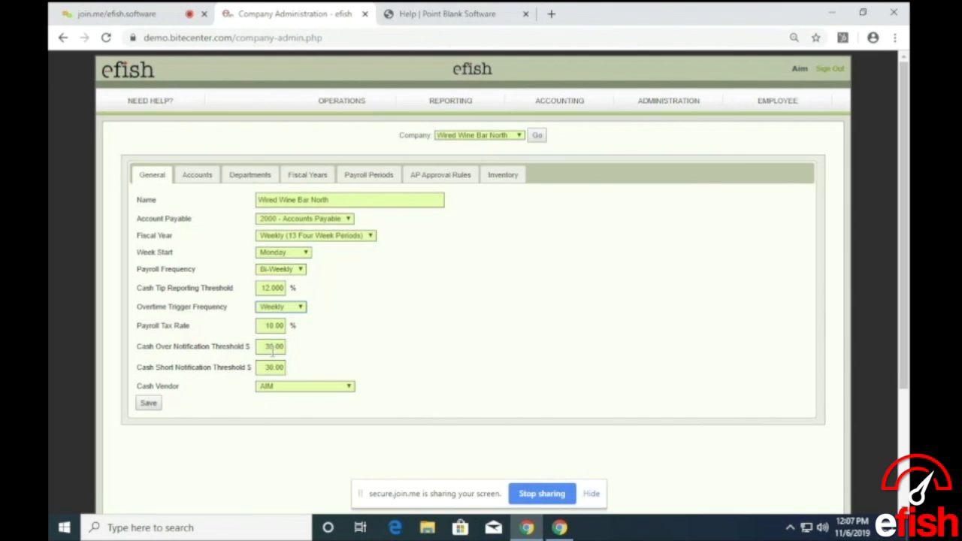
# - Open the company's Accounts settings and examine which accounts are enabled for GM-AP
pyautogui.click(196, 178)
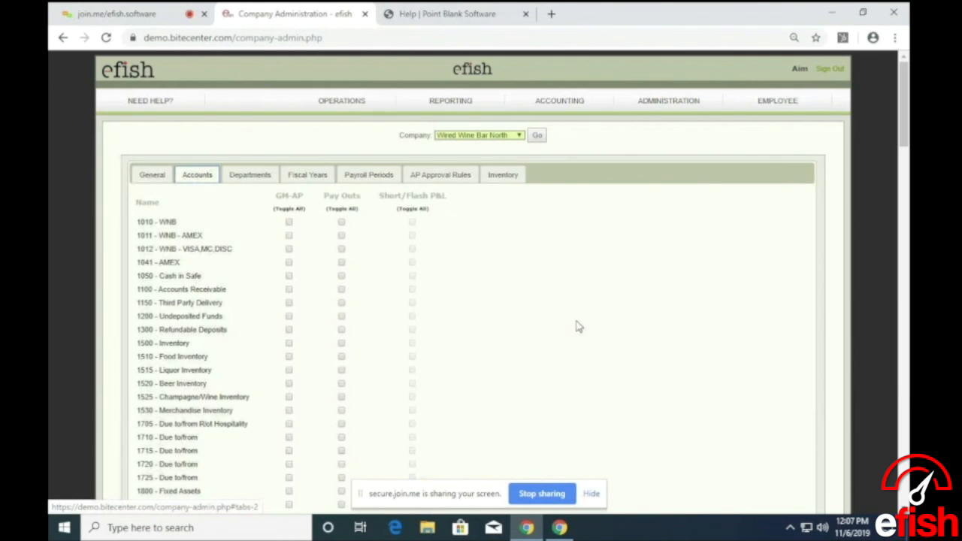
pyautogui.scroll(-2, 557, 338)
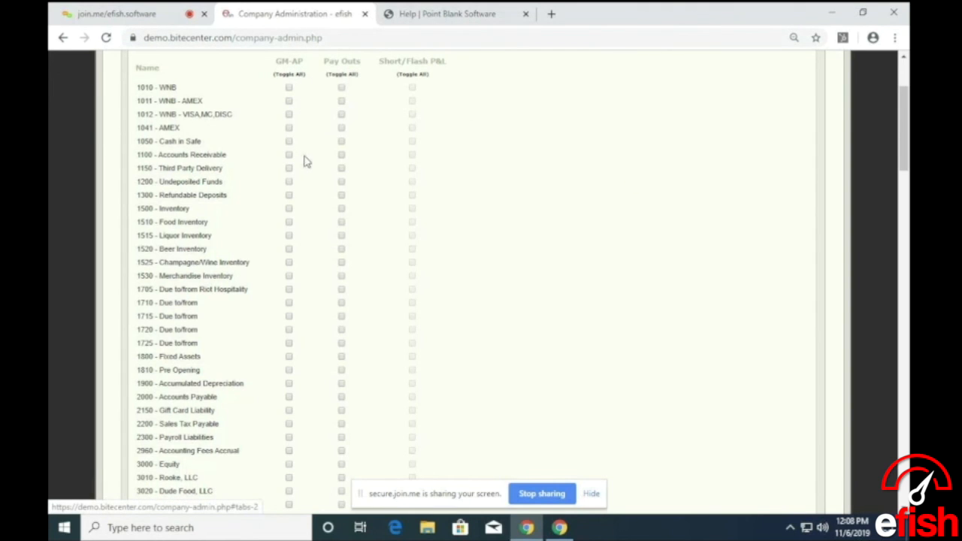
pyautogui.scroll(-1, 308, 165)
pyautogui.scroll(-4, 309, 165)
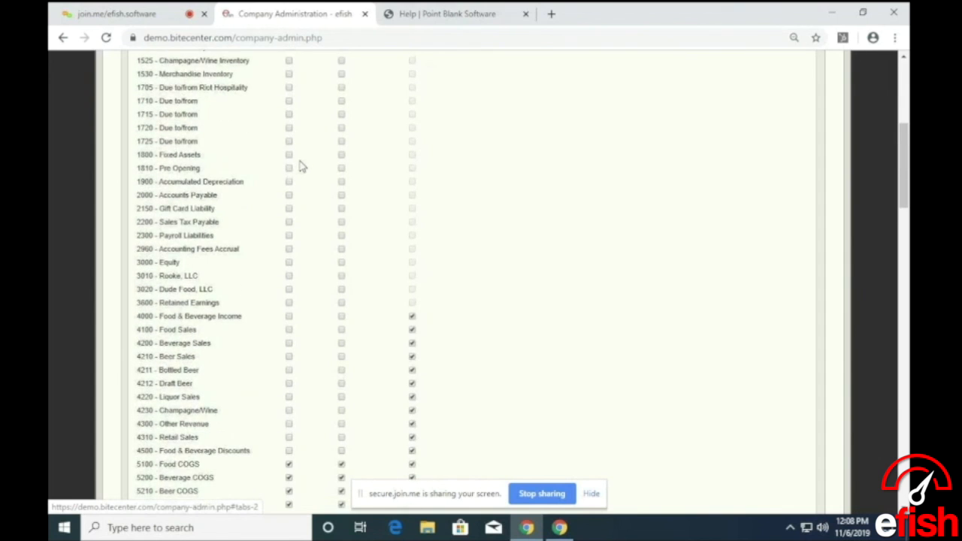
pyautogui.scroll(-1, 304, 199)
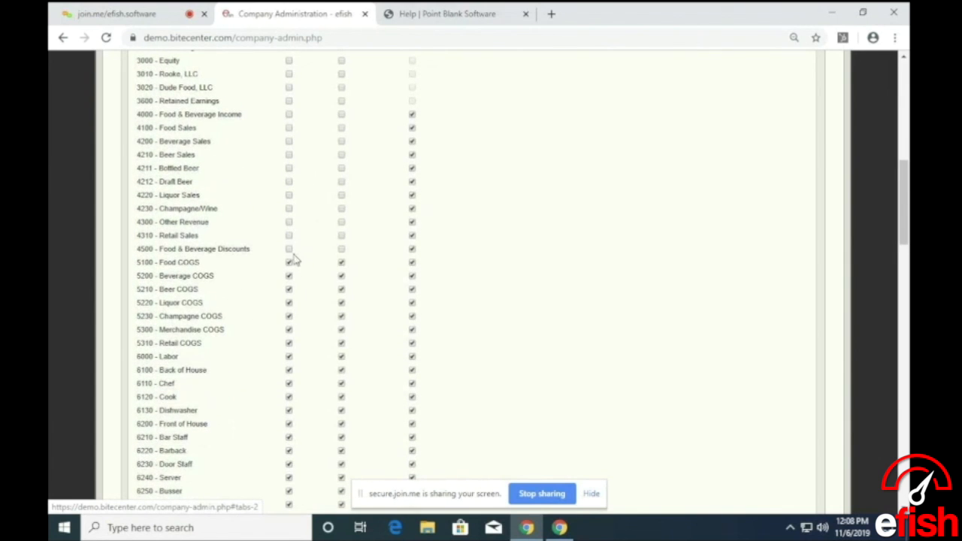
pyautogui.scroll(-6, 298, 272)
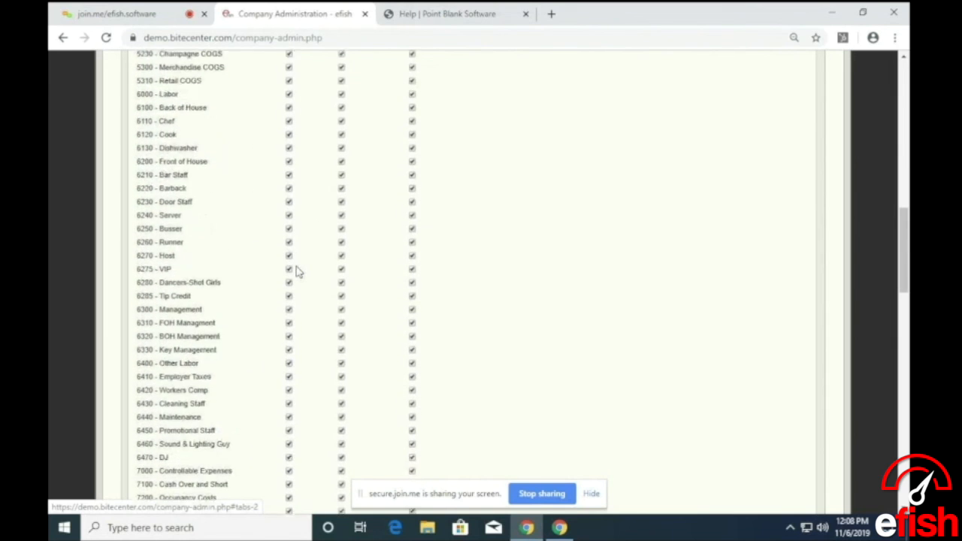
pyautogui.scroll(-2, 295, 272)
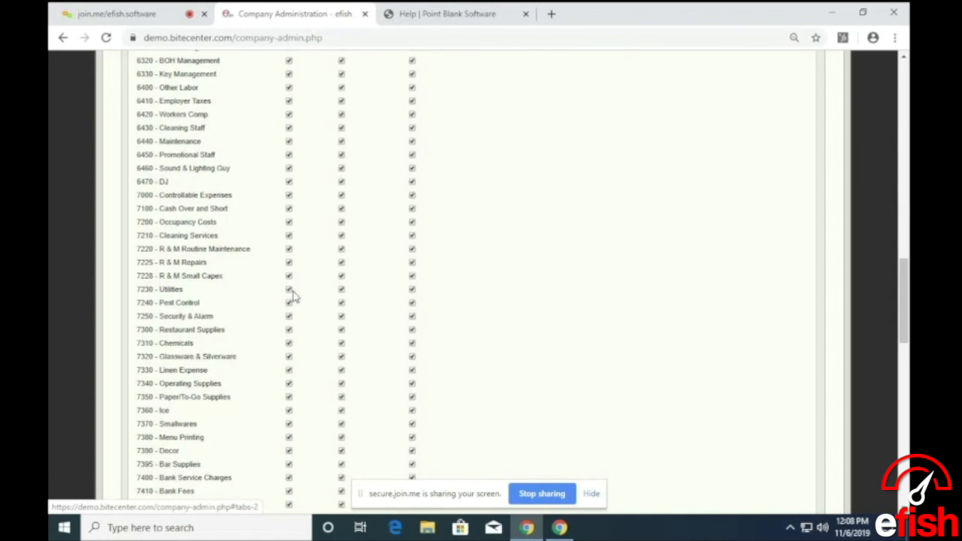
pyautogui.scroll(13, 298, 293)
pyautogui.scroll(3, 296, 277)
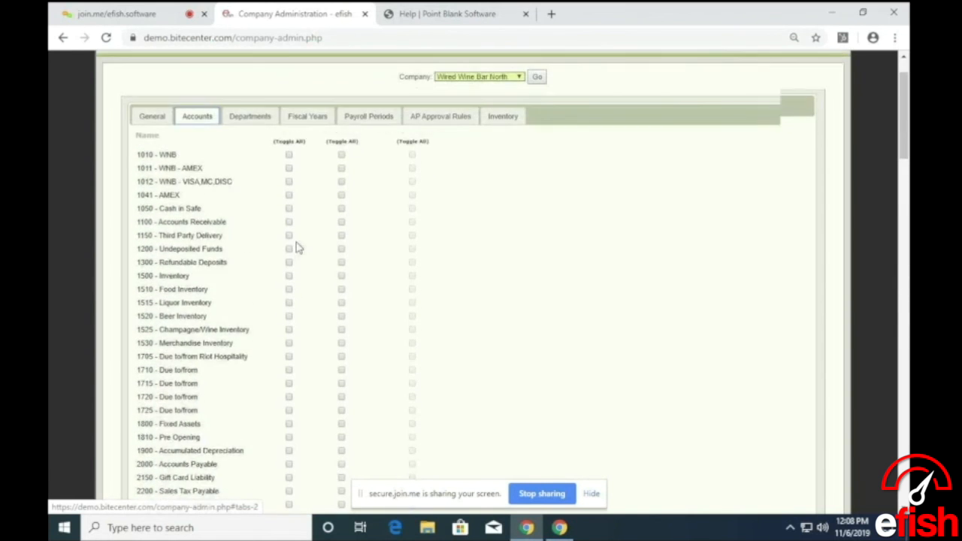
# - Examine which accounts are enabled for Pay Outs and for Short/Flash P&L
pyautogui.scroll(-2, 348, 218)
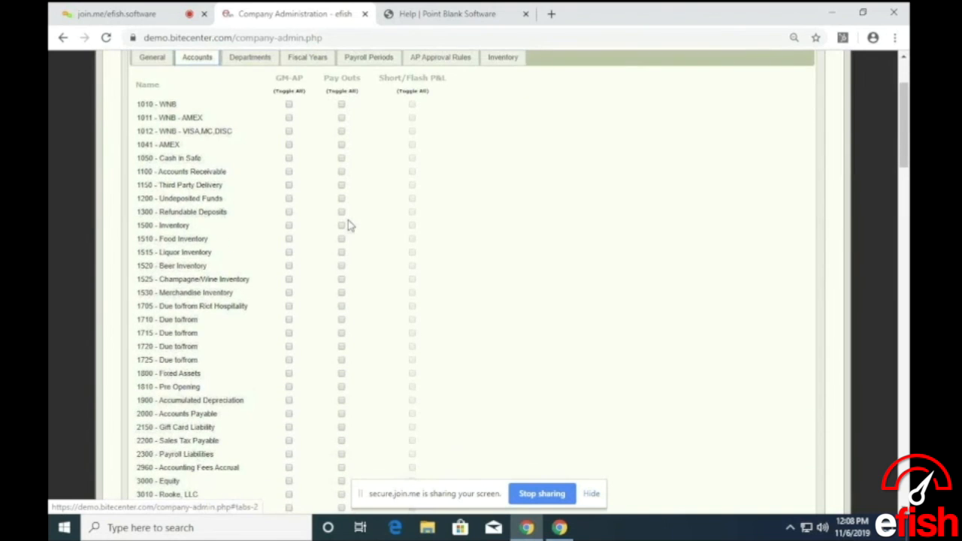
pyautogui.scroll(-6, 348, 225)
pyautogui.scroll(-2, 355, 241)
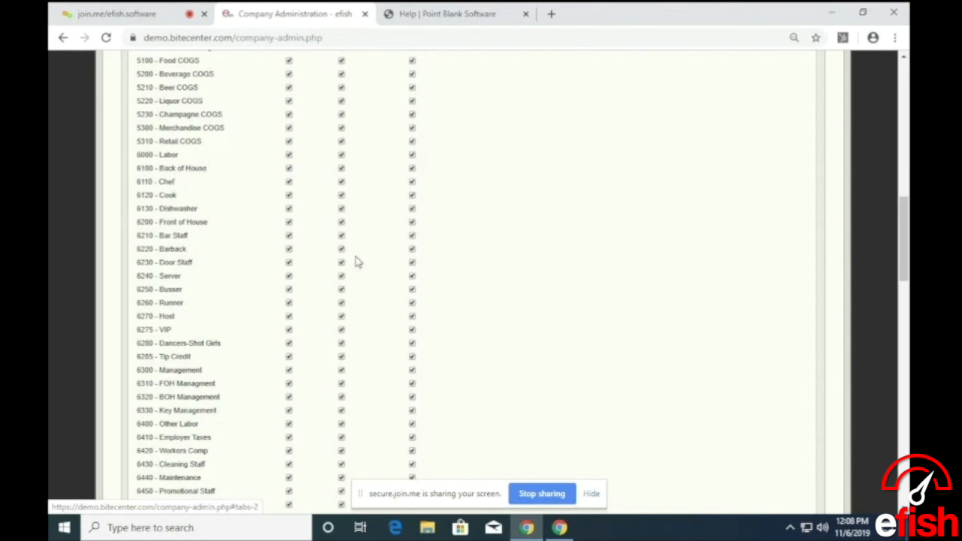
pyautogui.scroll(10, 354, 247)
pyautogui.scroll(2, 362, 263)
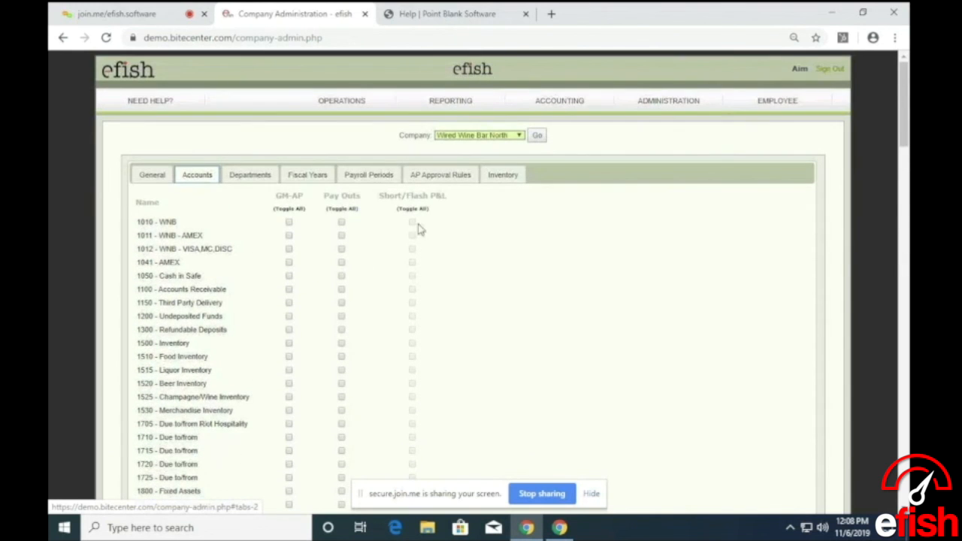
pyautogui.scroll(-1, 520, 245)
pyautogui.scroll(-6, 507, 229)
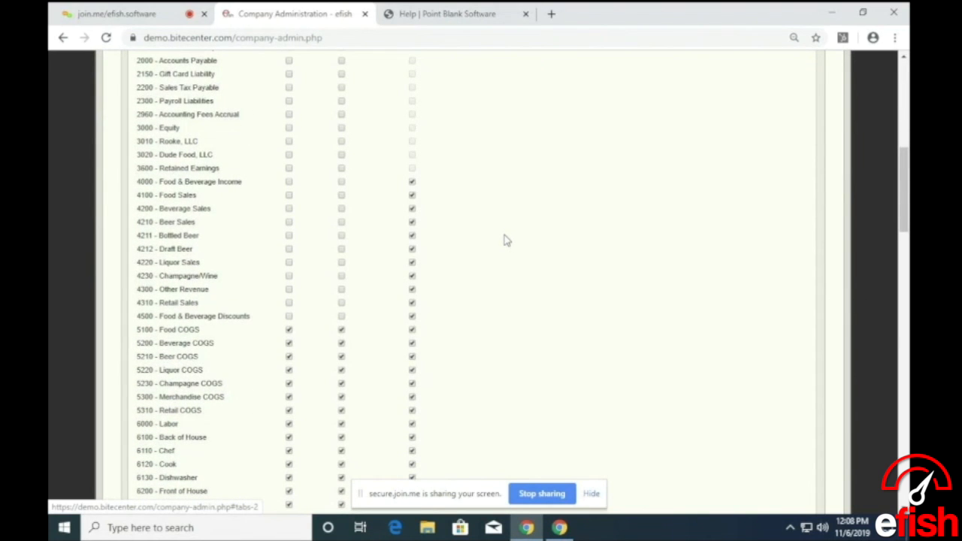
pyautogui.scroll(-7, 492, 288)
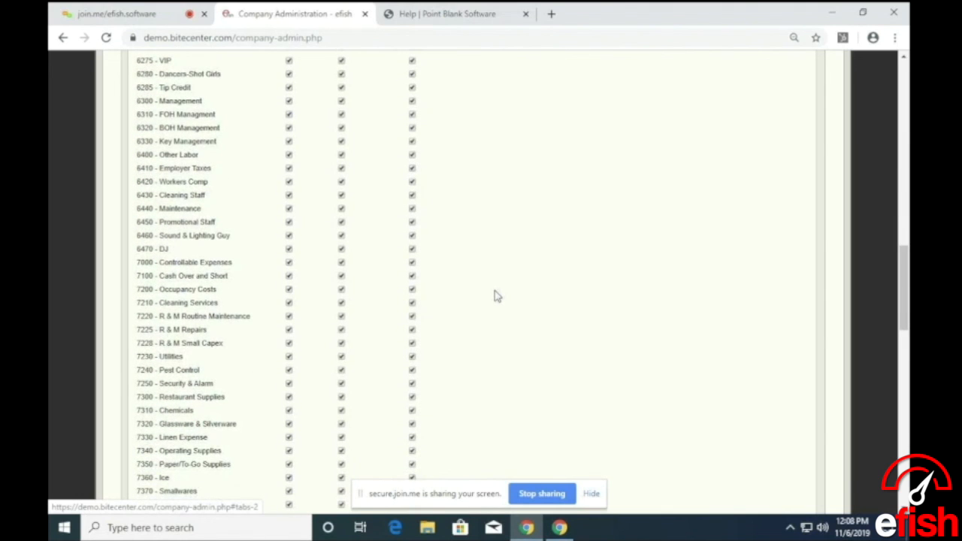
pyautogui.scroll(-1, 502, 307)
pyautogui.scroll(-3, 503, 312)
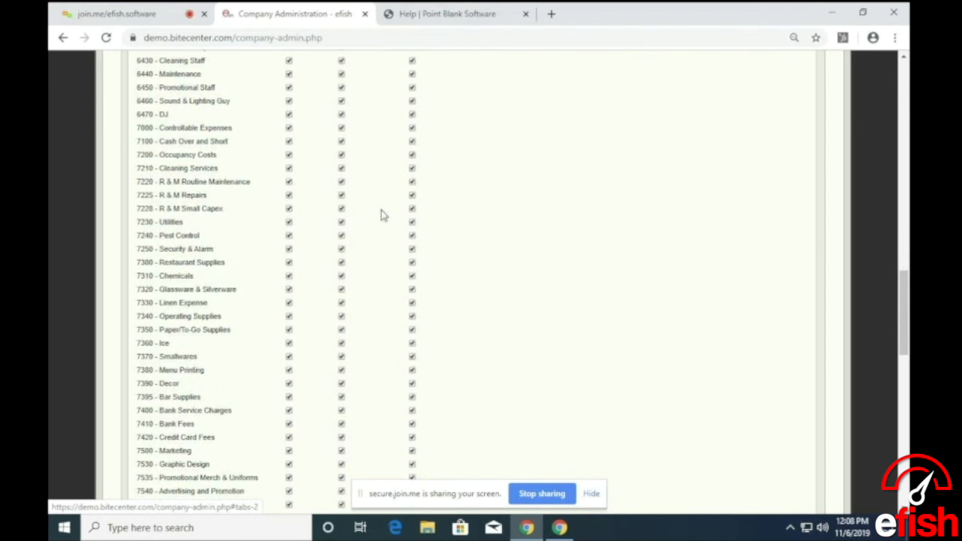
pyautogui.scroll(20, 383, 301)
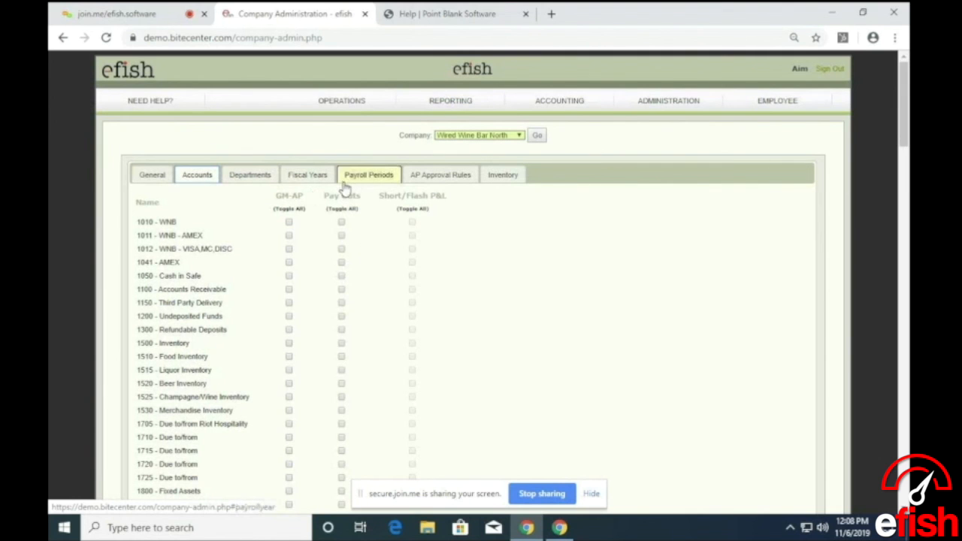
# - Clear the Short/Flash P&L option for accounts 8610 - Donations through 9000 - Interest Expense, and enable it again for each
pyautogui.scroll(-20, 676, 256)
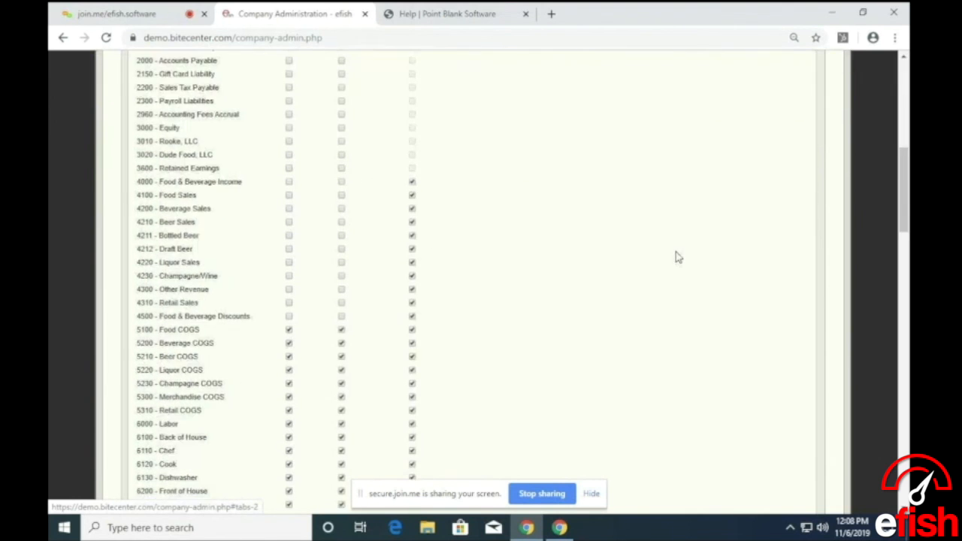
pyautogui.scroll(-5, 607, 270)
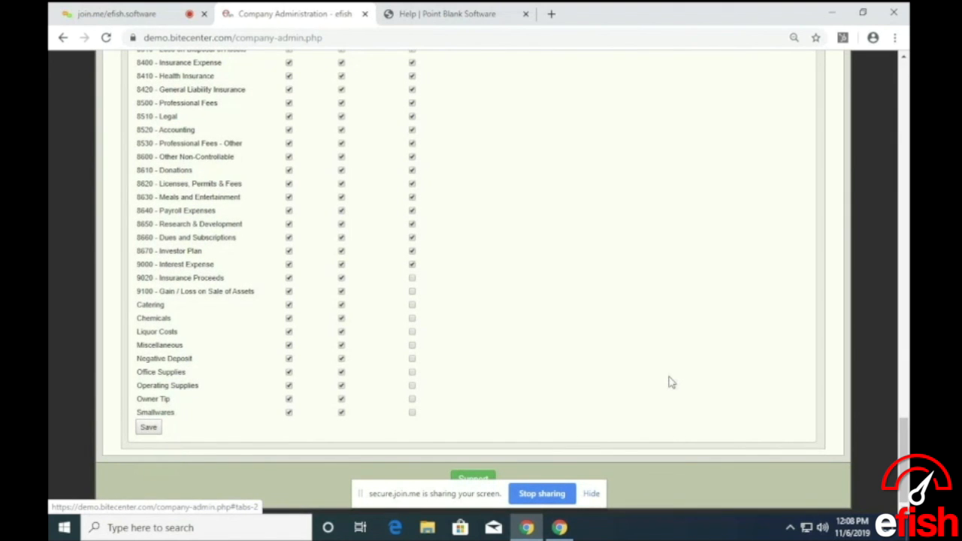
pyautogui.click(412, 171)
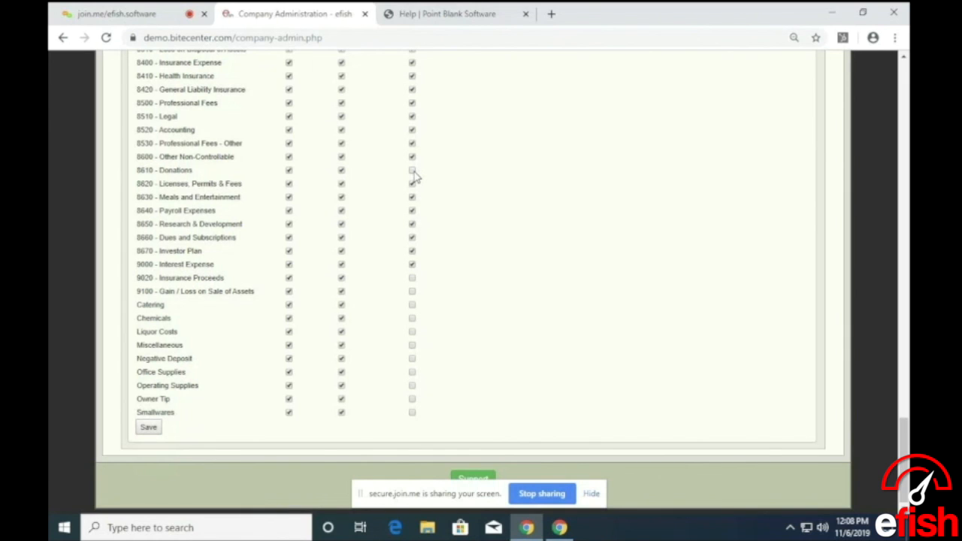
pyautogui.keyDown('shift'); pyautogui.click(412, 264); pyautogui.keyUp('shift')
pyautogui.click(412, 264)
pyautogui.click(412, 251)
pyautogui.click(412, 238)
pyautogui.click(411, 224)
pyautogui.click(411, 211)
pyautogui.click(411, 197)
pyautogui.click(411, 183)
pyautogui.click(412, 170)
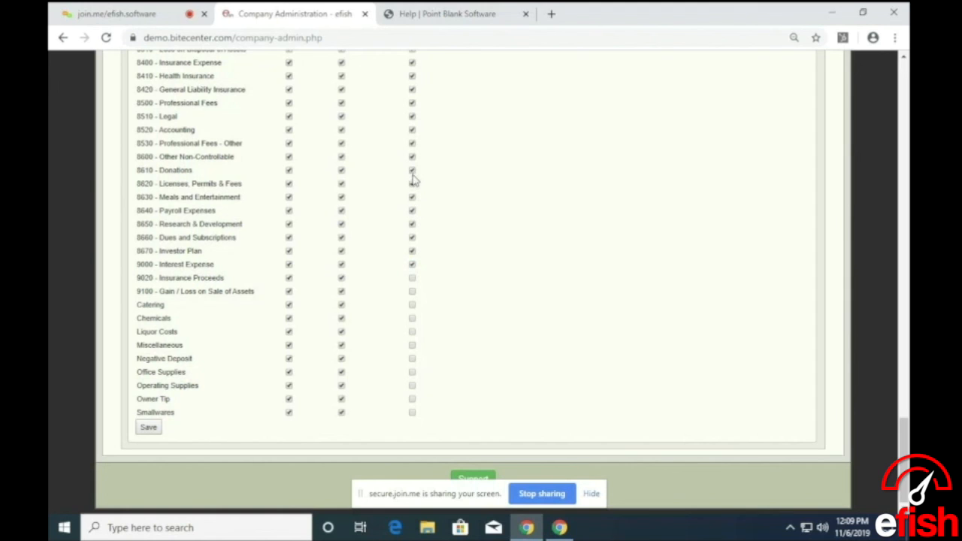
# - Save the company's account settings
pyautogui.click(148, 427)
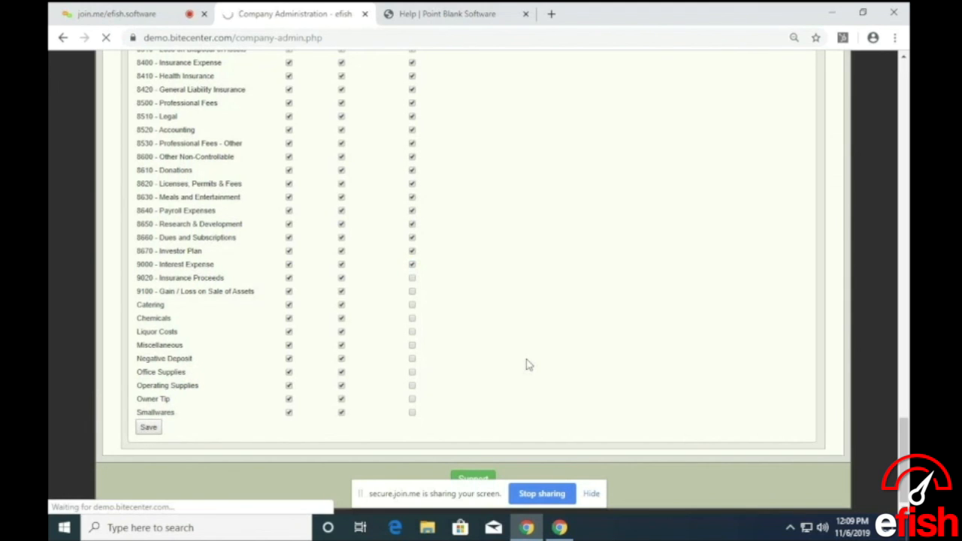
pyautogui.scroll(15, 511, 353)
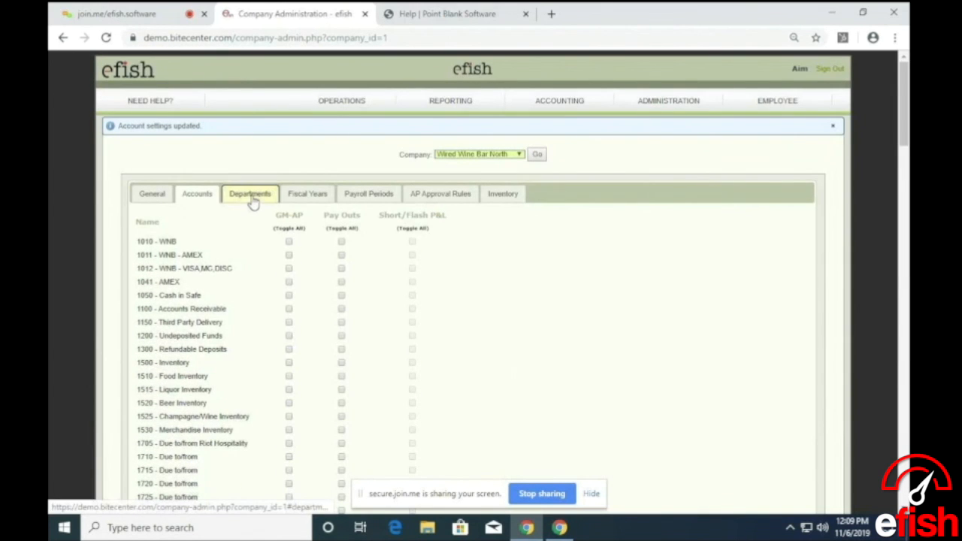
# - Open a new fiscal year entry in the Fiscal Years settings, browse its start date calendar to December 2018, and close it without saving
pyautogui.click(314, 197)
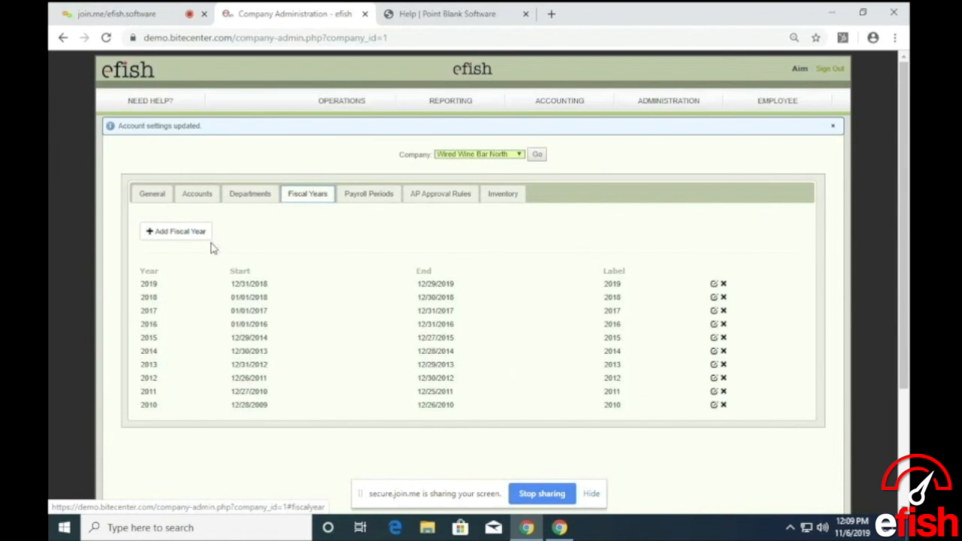
pyautogui.click(182, 231)
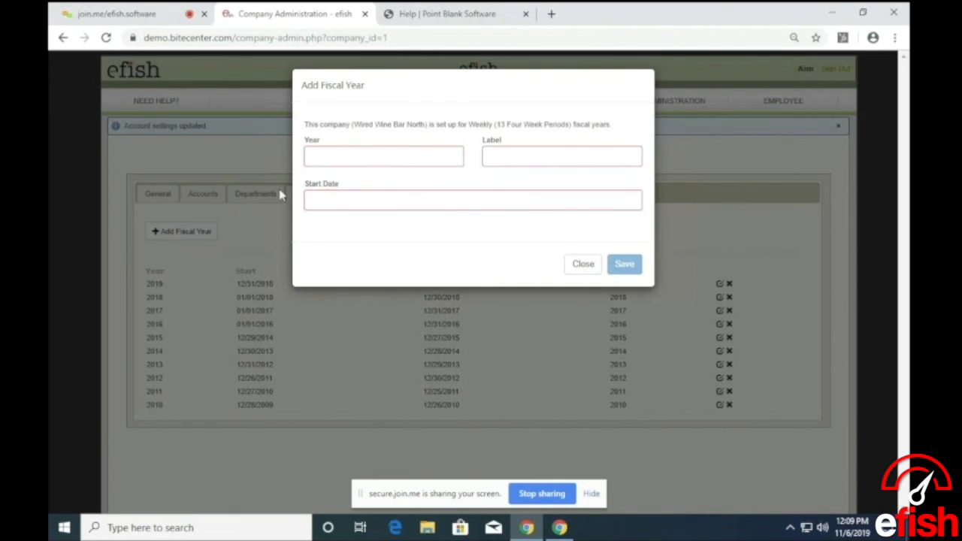
pyautogui.click(389, 203)
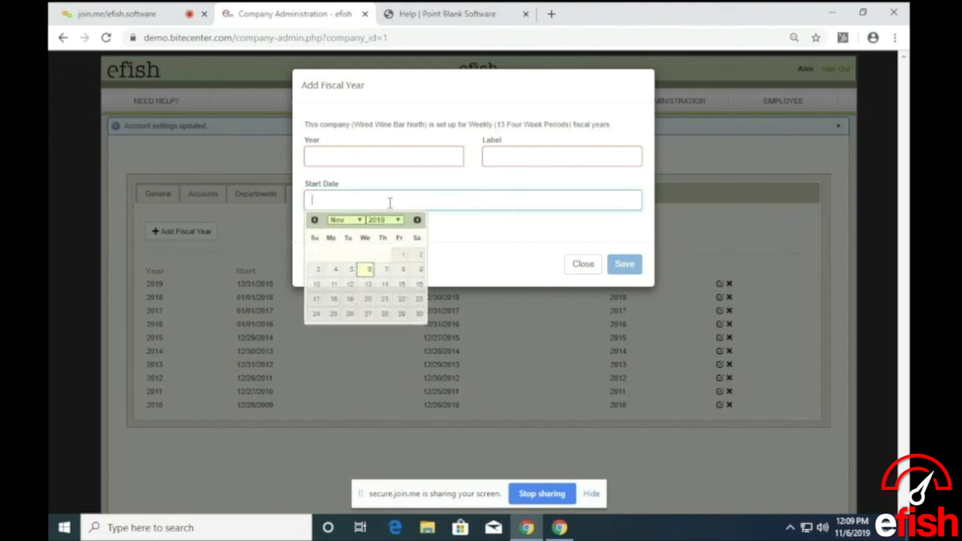
pyautogui.click(314, 219)
pyautogui.click(314, 220)
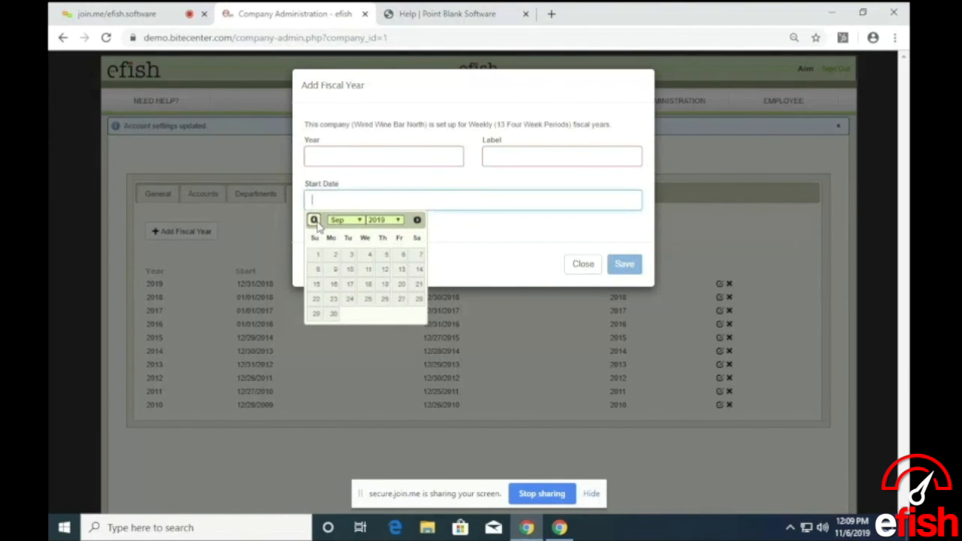
pyautogui.click(314, 219)
pyautogui.click(314, 219)
pyautogui.click(314, 219)
pyautogui.click(314, 220)
pyautogui.click(314, 220)
pyautogui.click(314, 220)
pyautogui.click(314, 220)
pyautogui.click(314, 220)
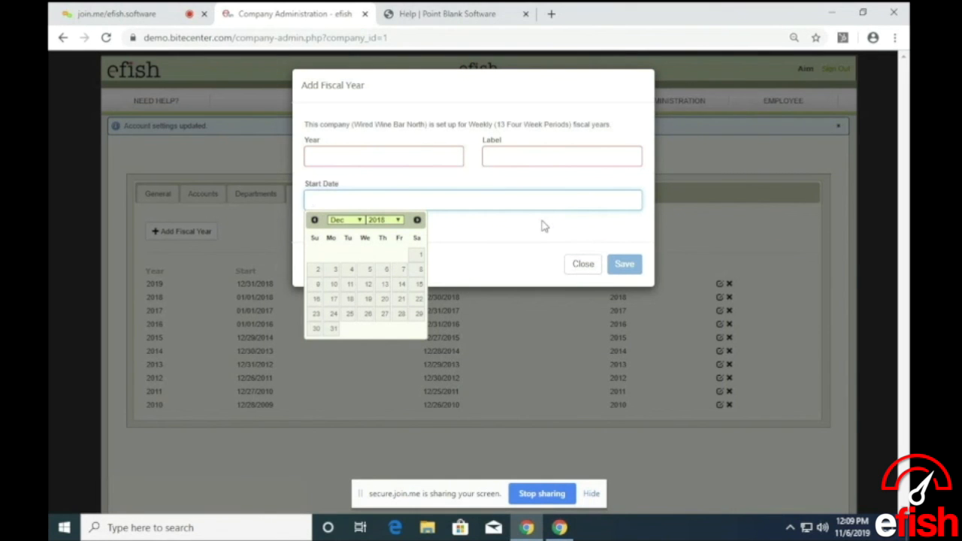
pyautogui.click(572, 267)
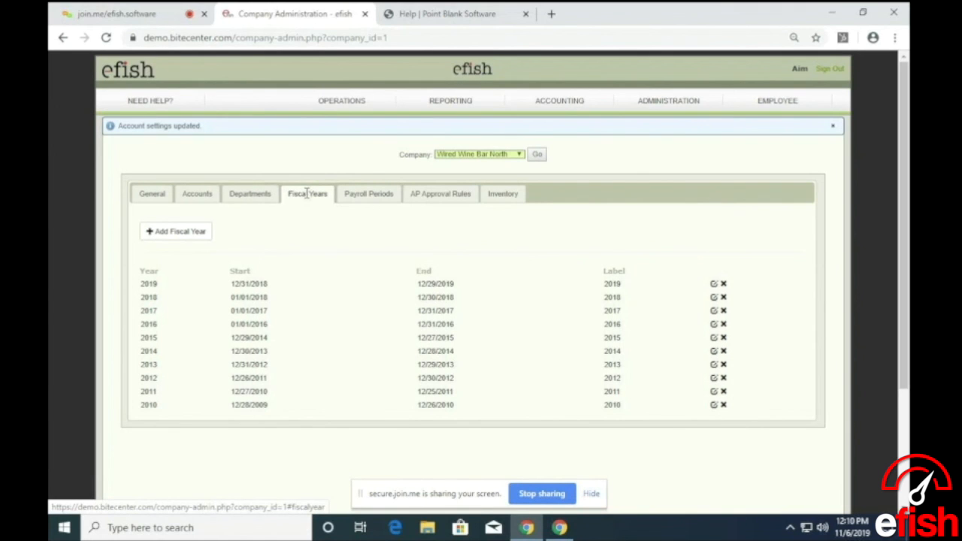
# - Show the company's payroll periods, open a blank payroll year entry to view its fields, and close it without saving
pyautogui.click(375, 196)
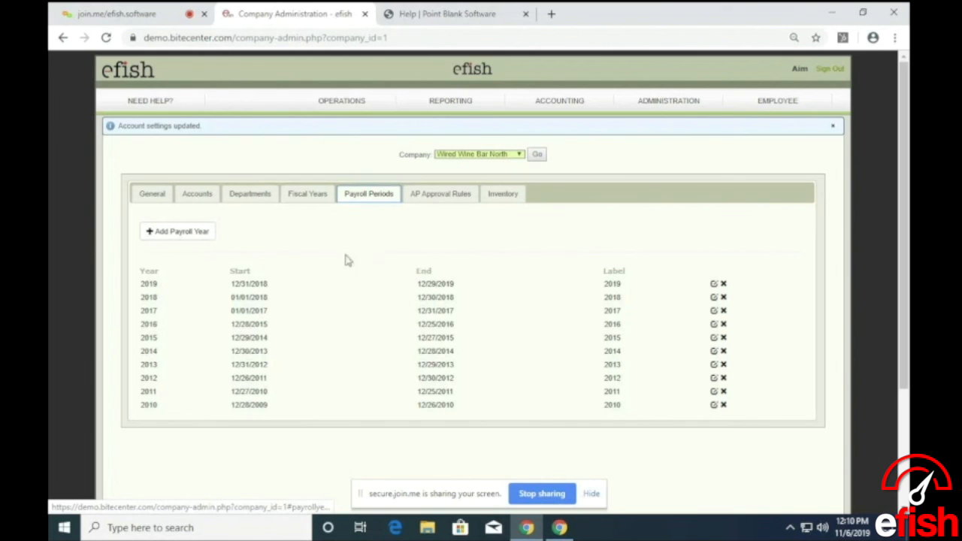
pyautogui.click(180, 232)
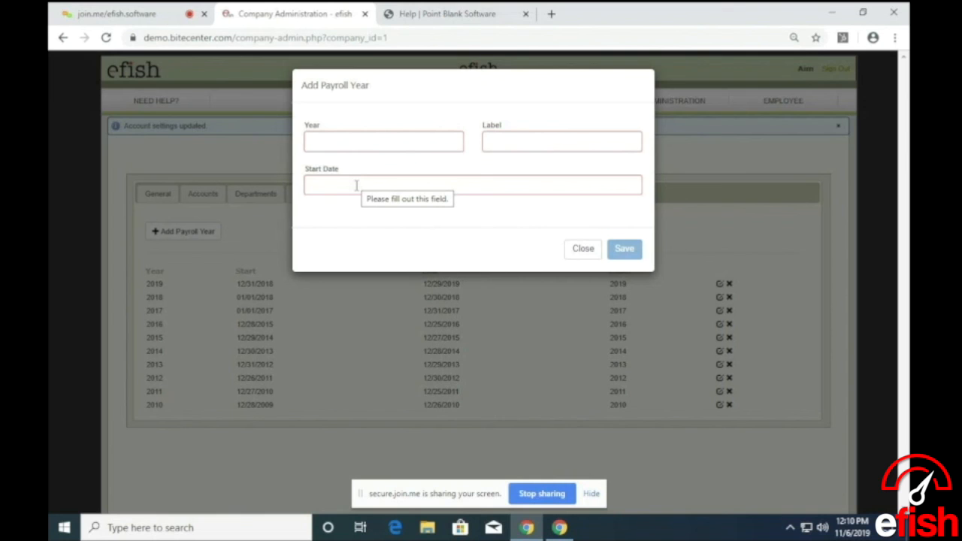
pyautogui.click(593, 254)
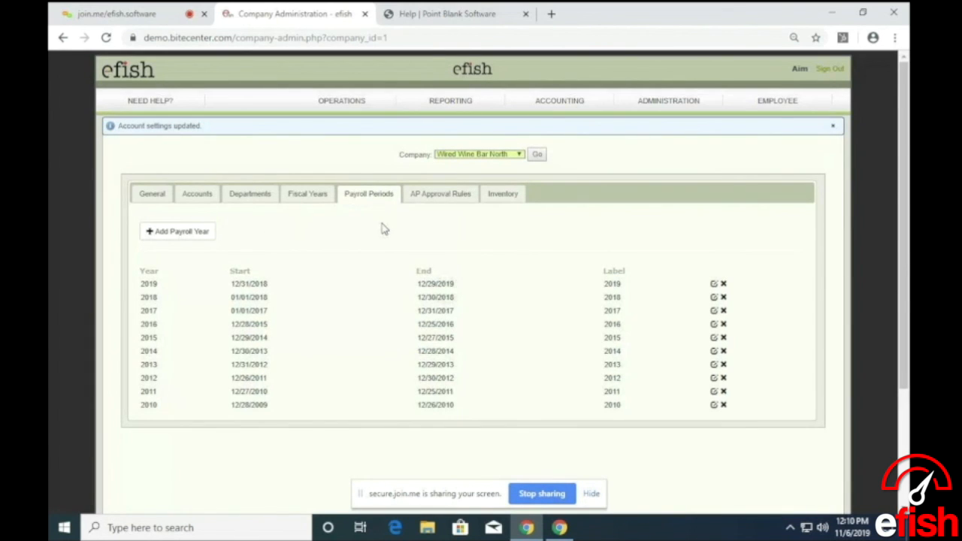
# - In the AP approval rules, set the Liquor Vendor rule's amount to 10000.00 and mark it as Notification Only
pyautogui.click(461, 194)
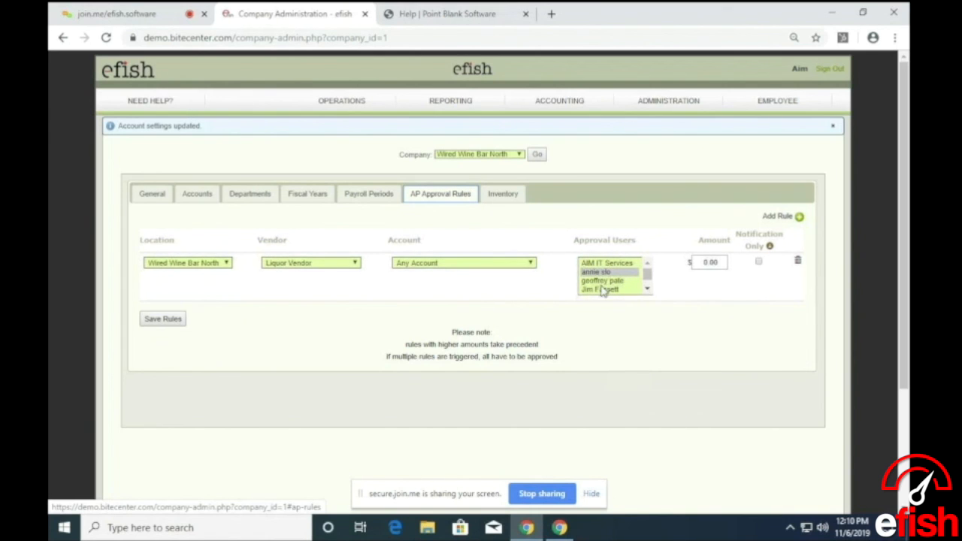
pyautogui.click(699, 262)
pyautogui.write('10')
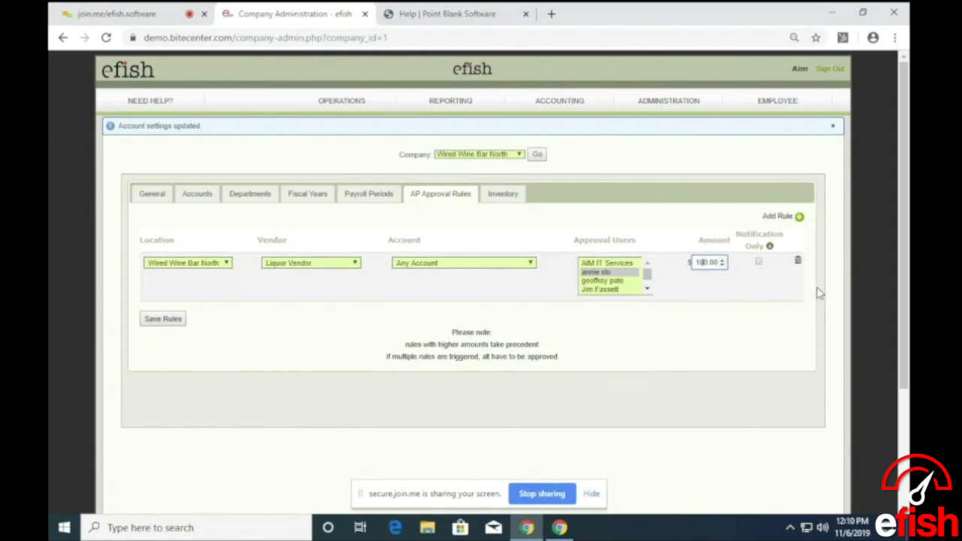
pyautogui.write('00')
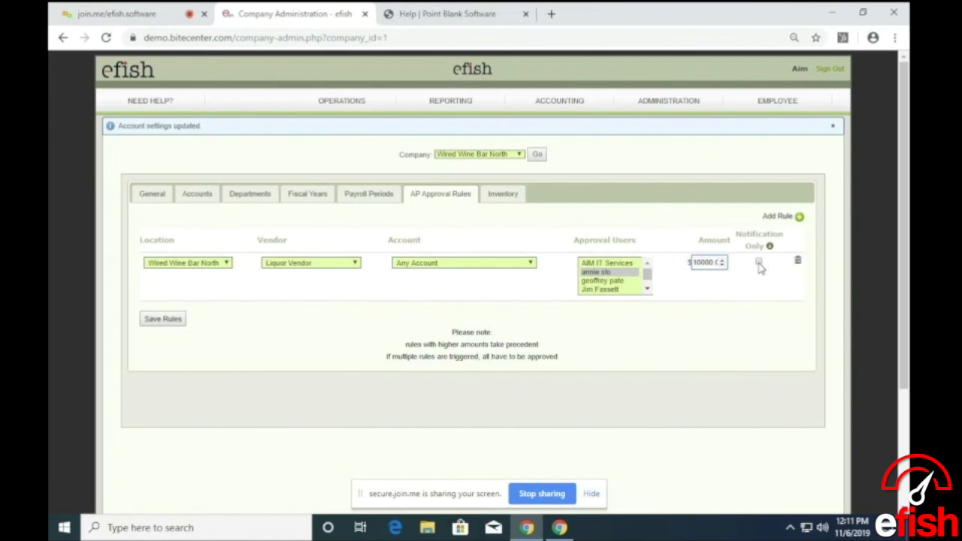
pyautogui.click(758, 261)
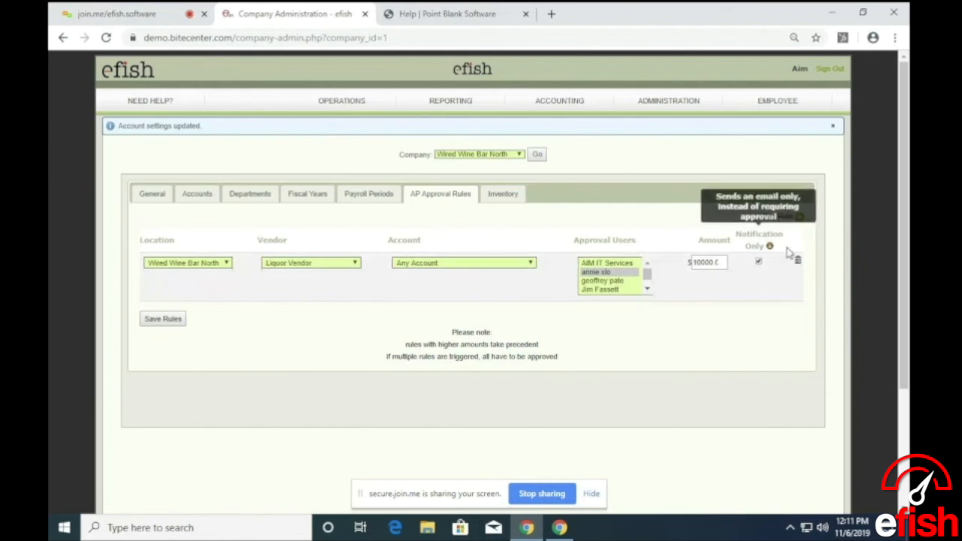
# - Examine the GL Inventory Reporting options in the company's inventory settings
pyautogui.click(504, 191)
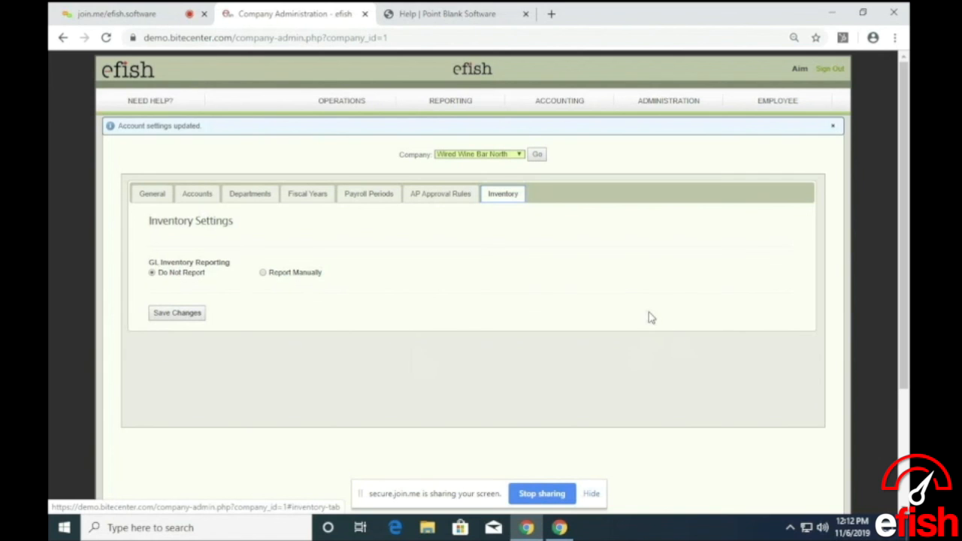
pyautogui.moveTo(662, 101)
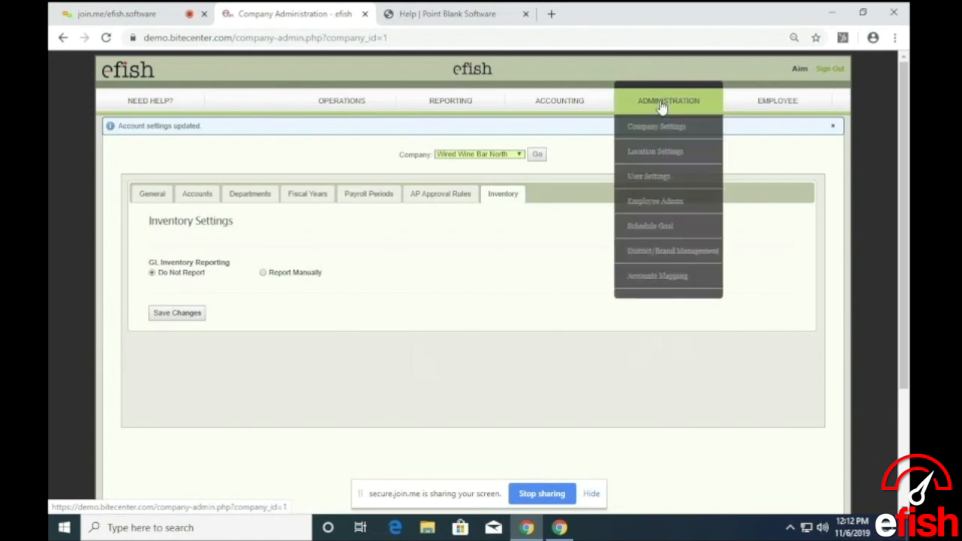